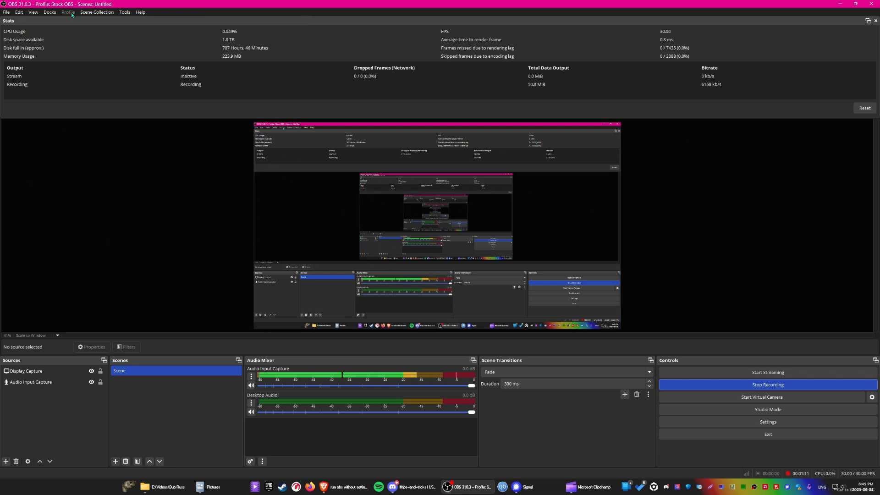
Move the Sources dock to the left side of the preview and narrow it to match the Scenes dock's width
click(50, 12)
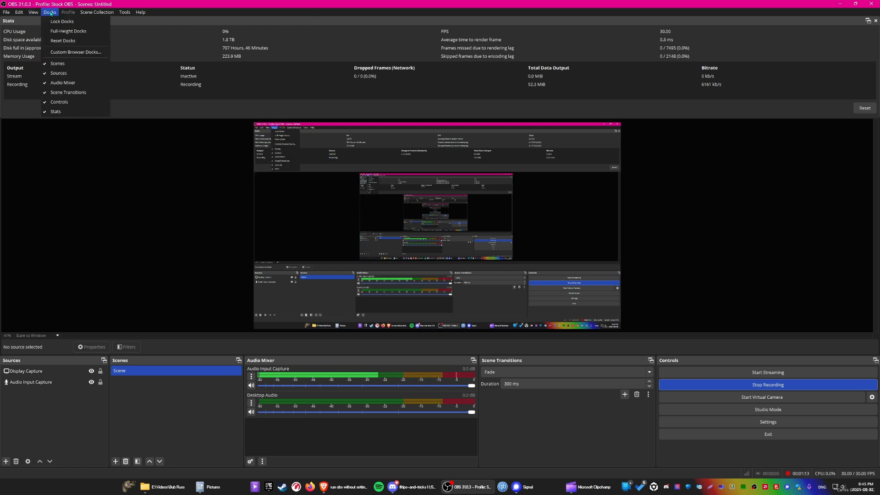
click(49, 361)
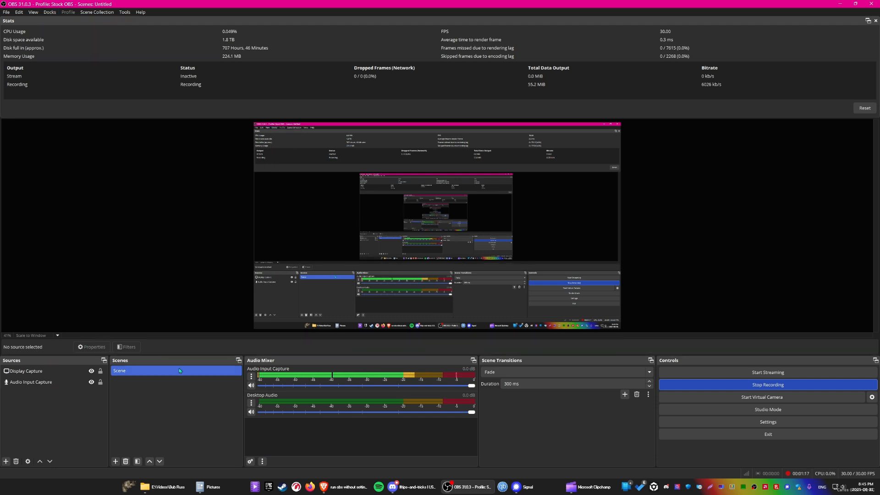
drag(45, 360, 64, 181)
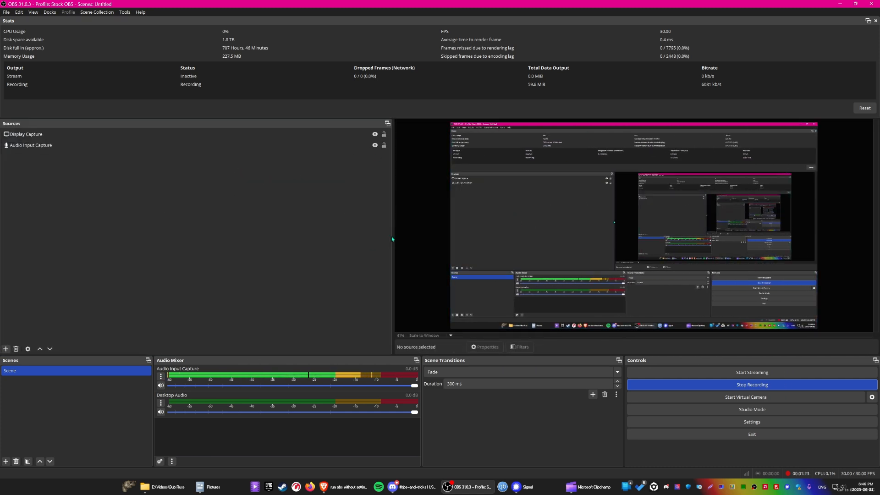
drag(392, 238, 154, 227)
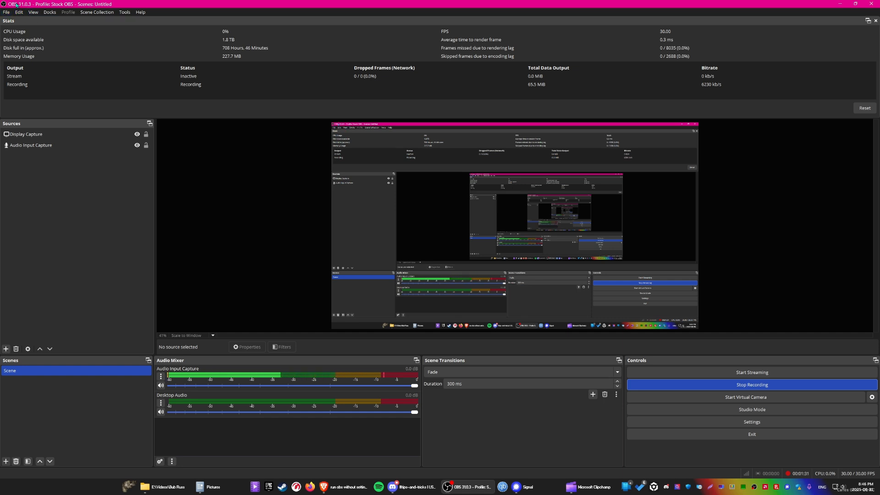
Lock the docks so the rearranged layout cannot be moved
click(55, 13)
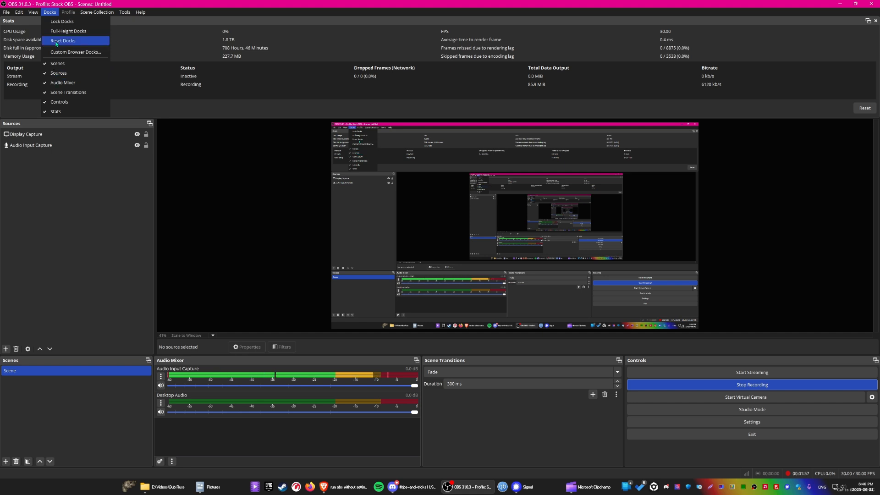
mouse_move(99, 13)
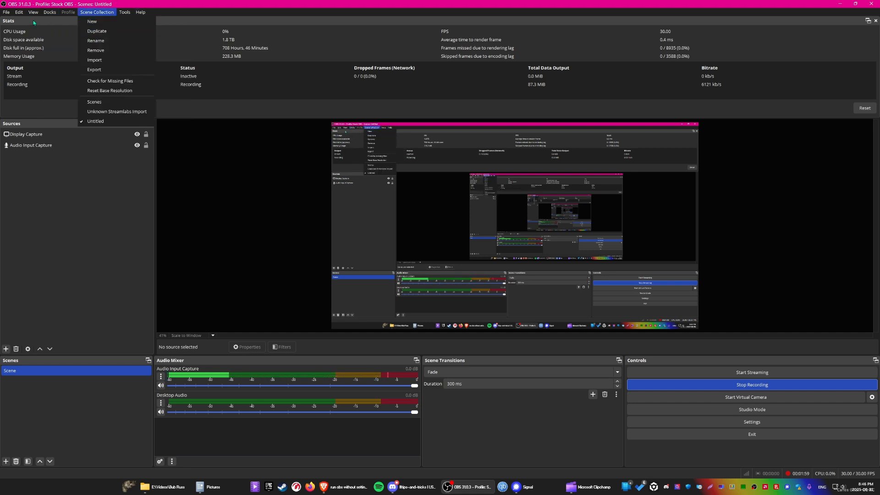
mouse_move(49, 13)
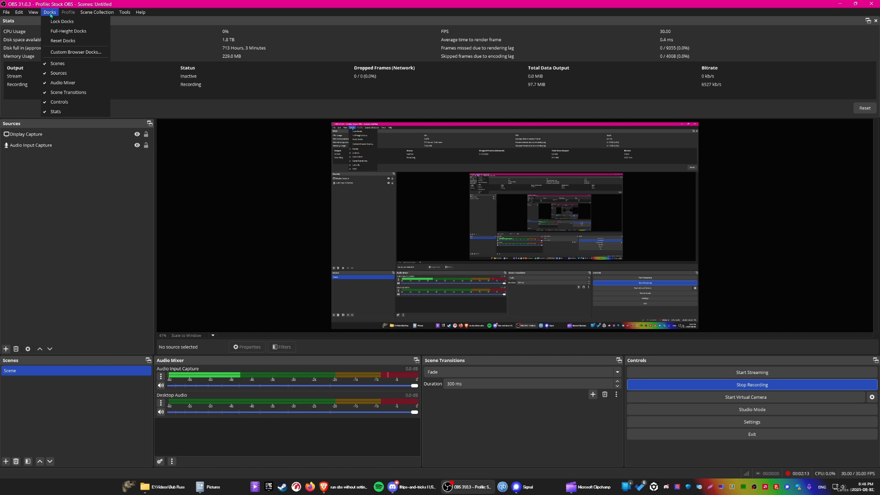
click(61, 21)
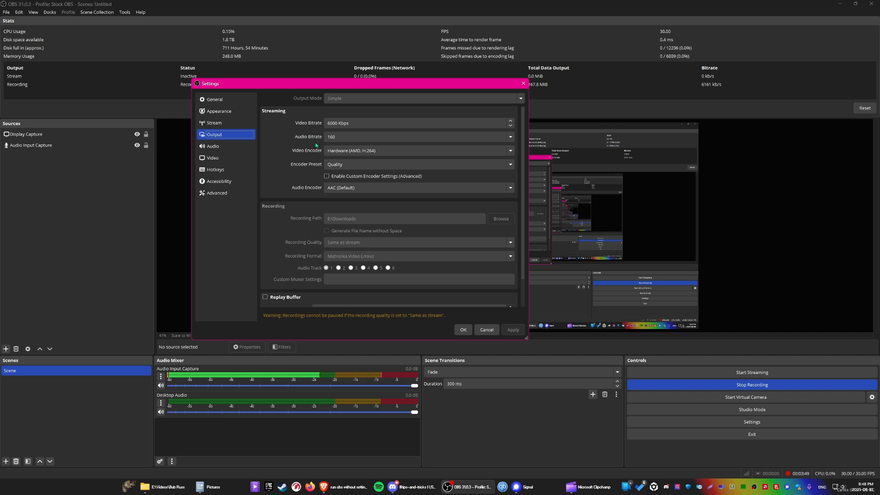
Choose Hardware (AMD, H.264) as the streaming video encoder in the output settings
click(375, 137)
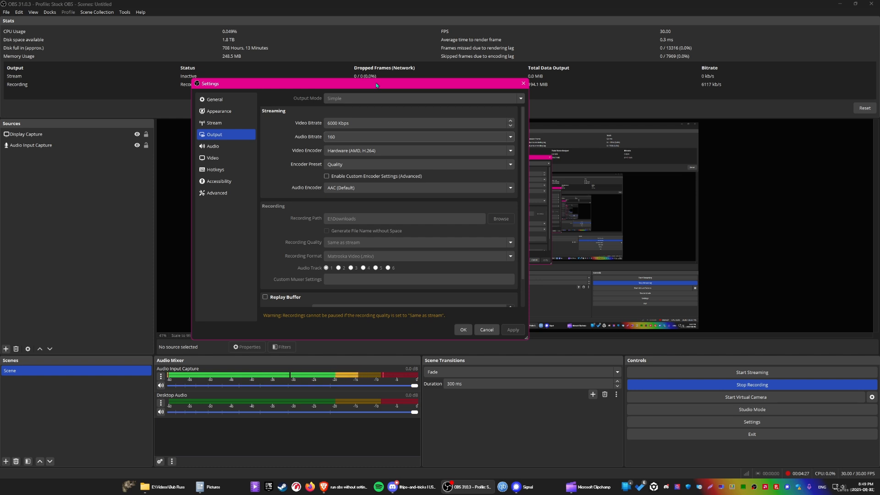
click(435, 154)
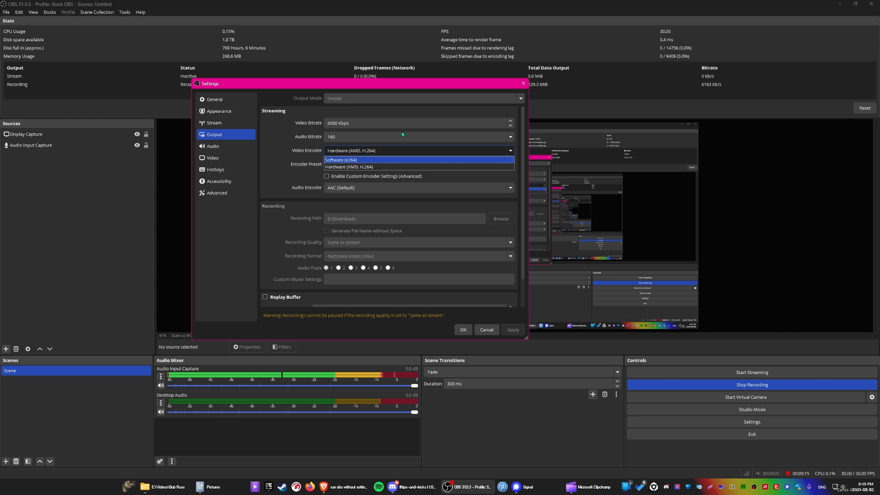
click(390, 168)
Examine the available encoder presets and audio encoders for streaming
click(373, 164)
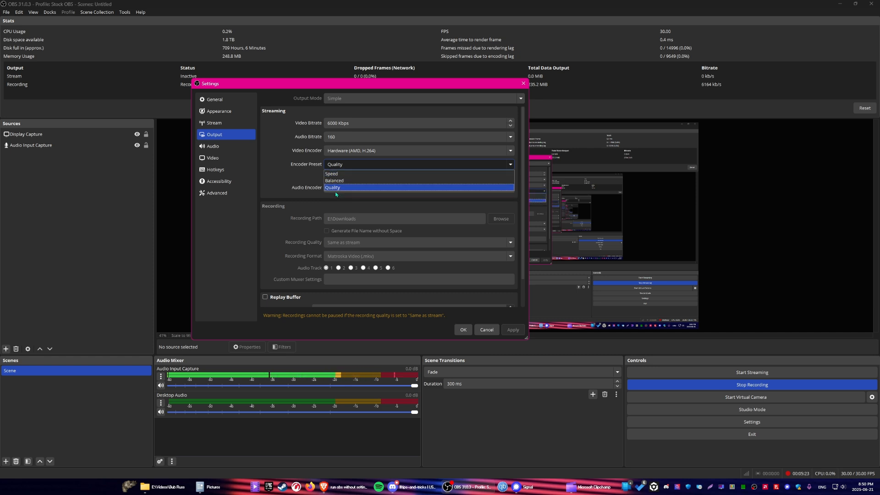
click(389, 169)
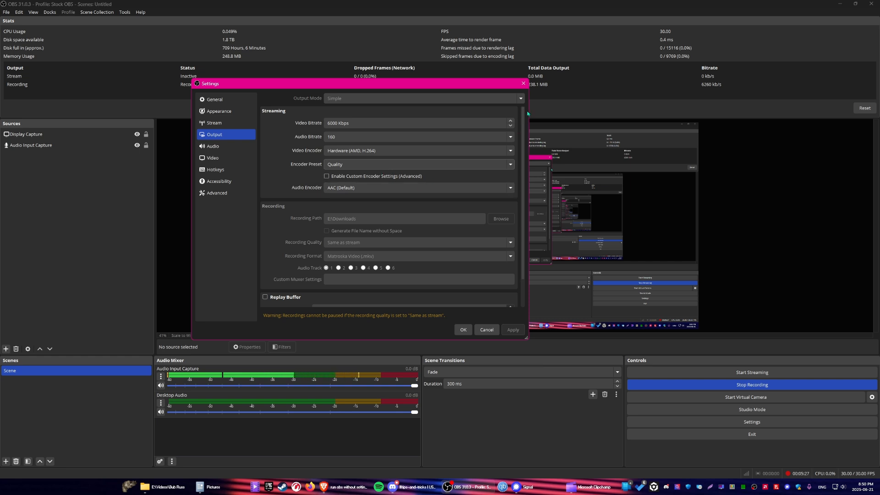
click(415, 187)
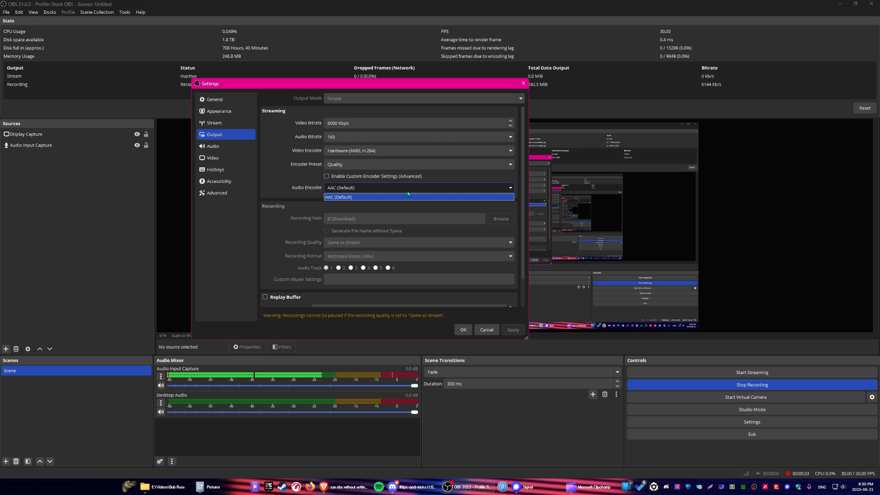
click(282, 206)
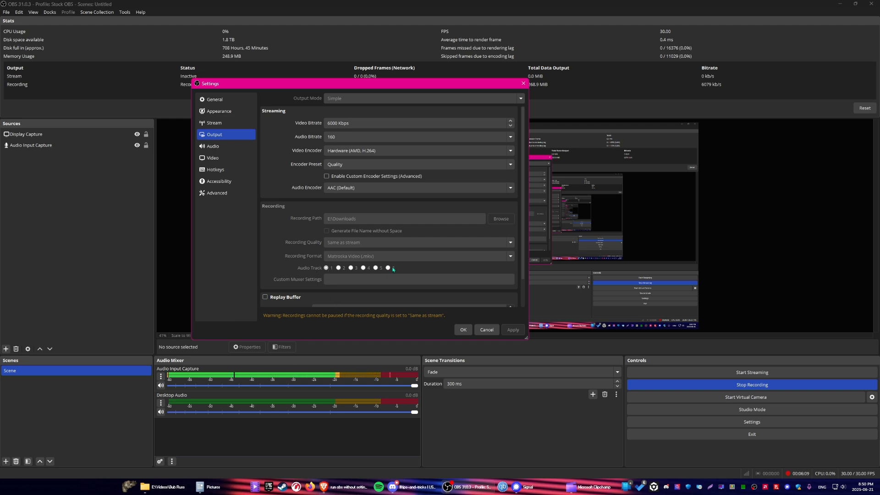
Review the global audio device settings and the video resolution and frame rate settings
click(238, 145)
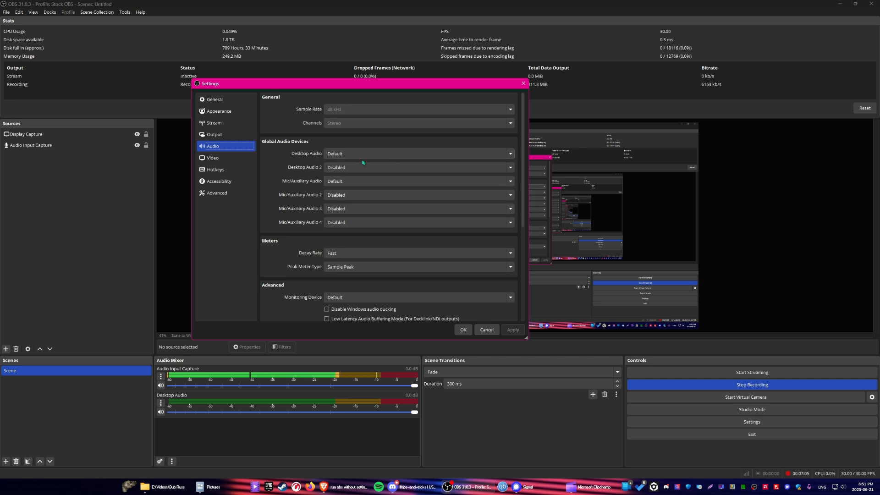
key(Down)
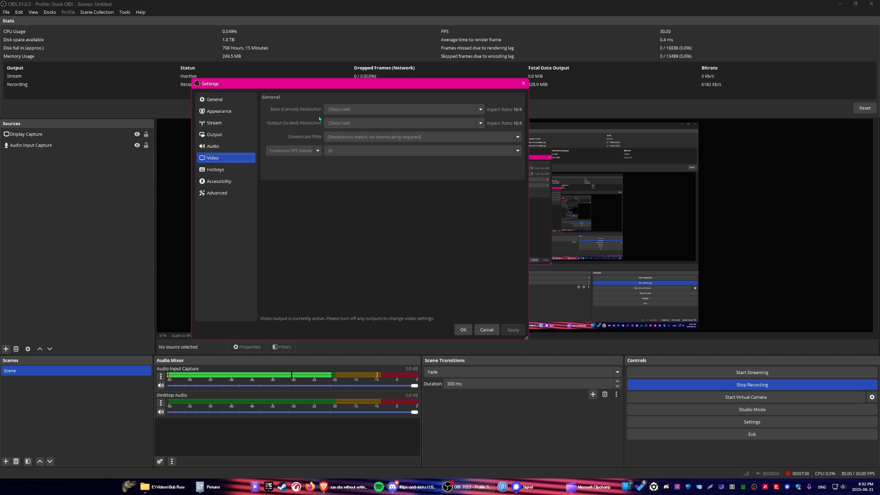
key(alt+Tab)
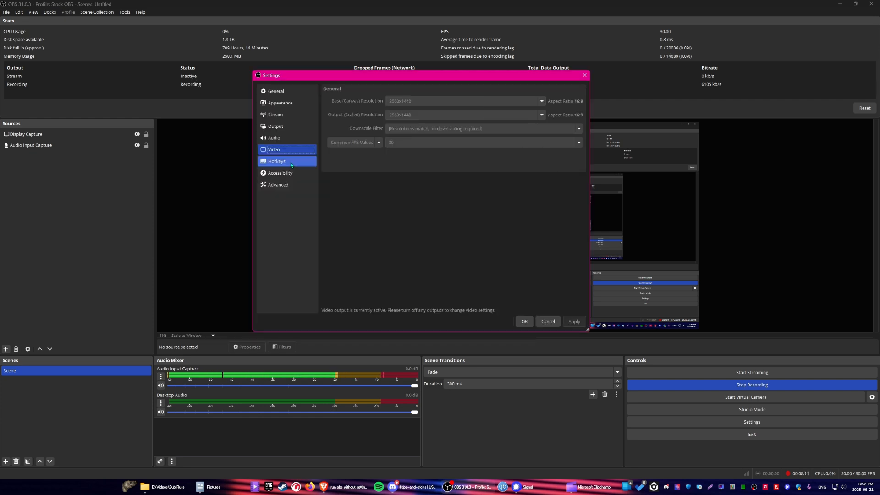
Assign the hotkeys Ctrl + Alt + R to Start Recording and Ctrl + Alt + S to Stop Recording, and apply them
click(277, 161)
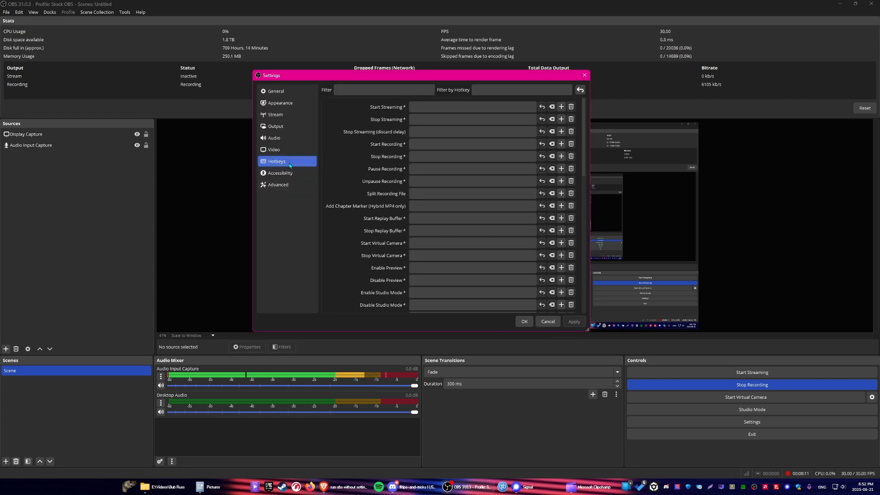
scroll(467, 160, down, 2)
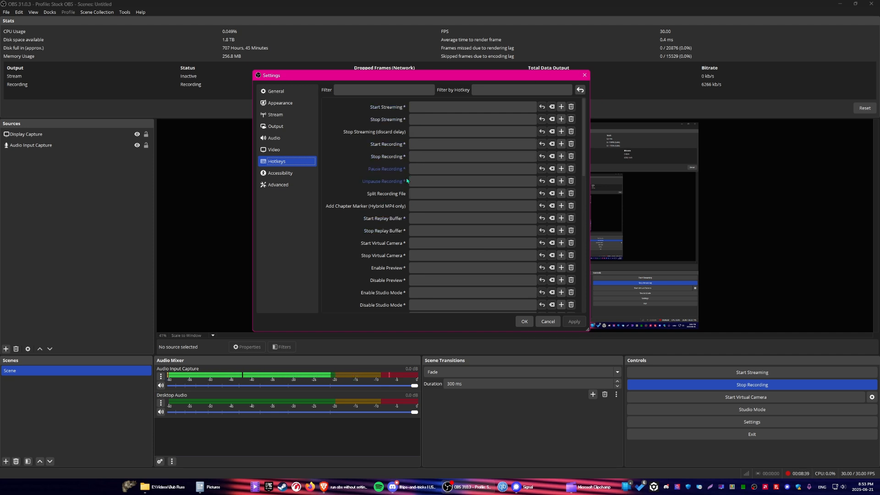
click(473, 141)
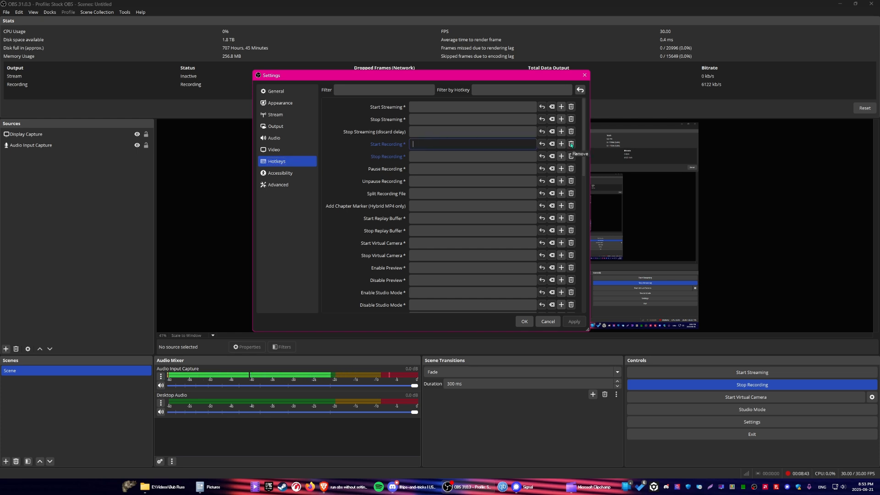
key(ctrl+alt)
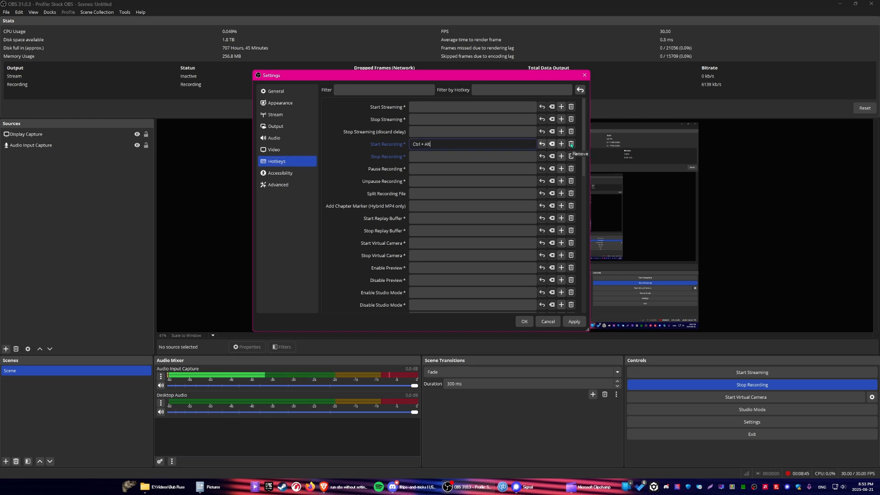
key(ctrl+alt+r)
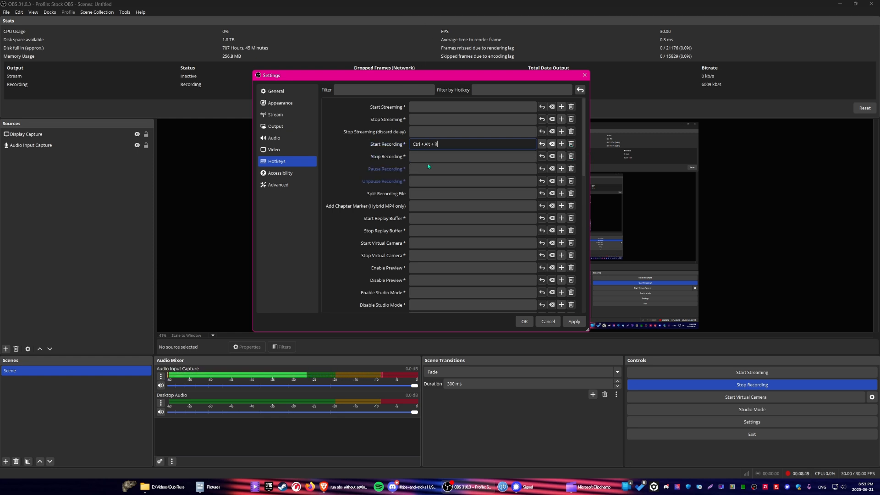
click(447, 158)
key(ctrl+alt+s)
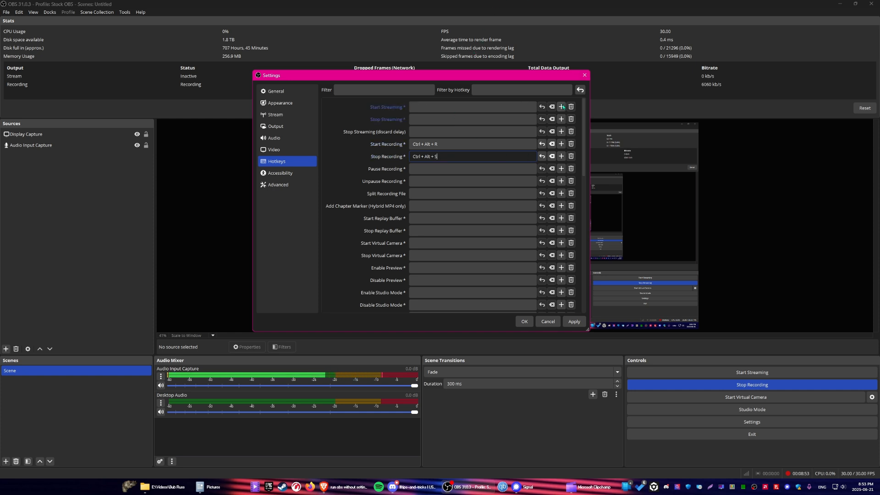
click(574, 322)
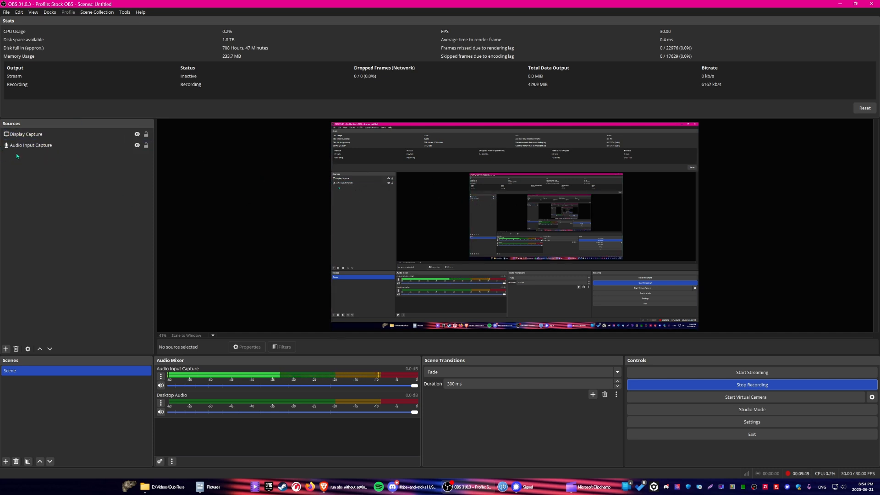
Try to add a second Display Capture source with the Automatic capture method and look at its display choices
click(6, 350)
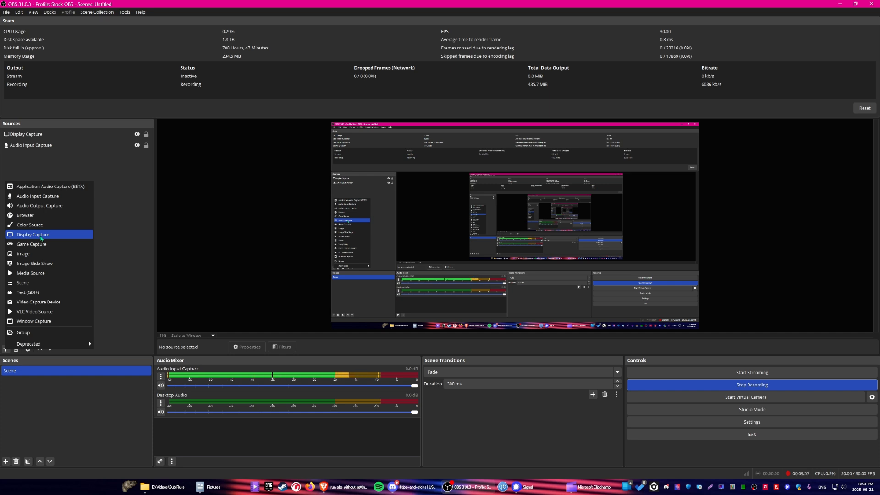
click(40, 236)
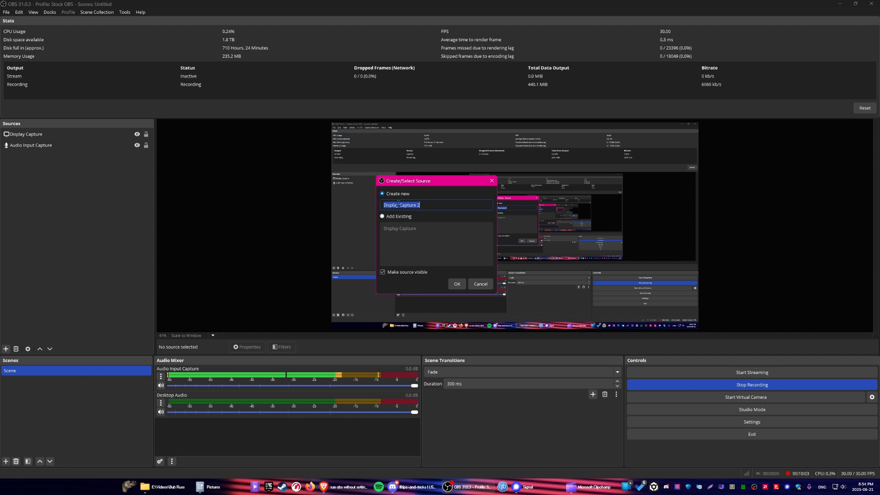
click(457, 283)
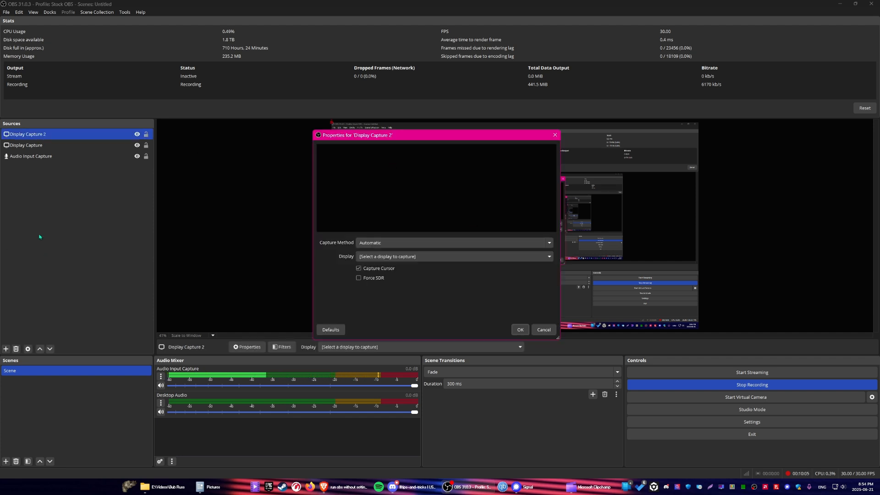
click(384, 243)
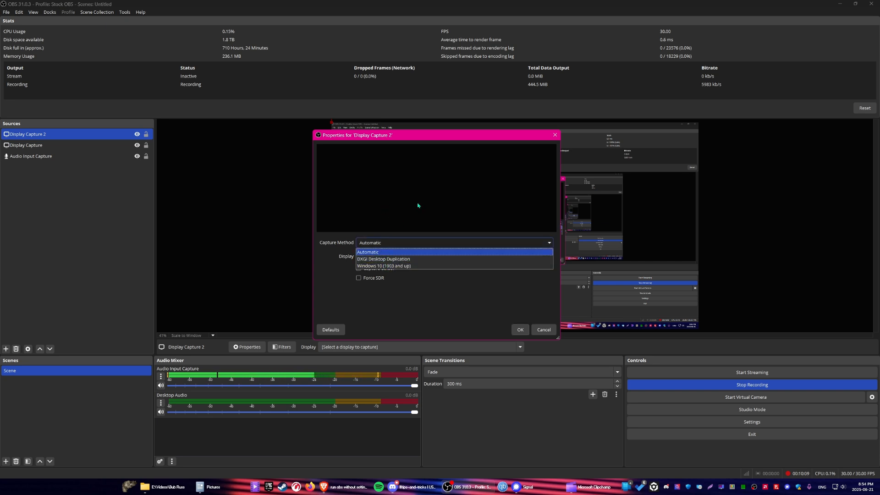
click(391, 253)
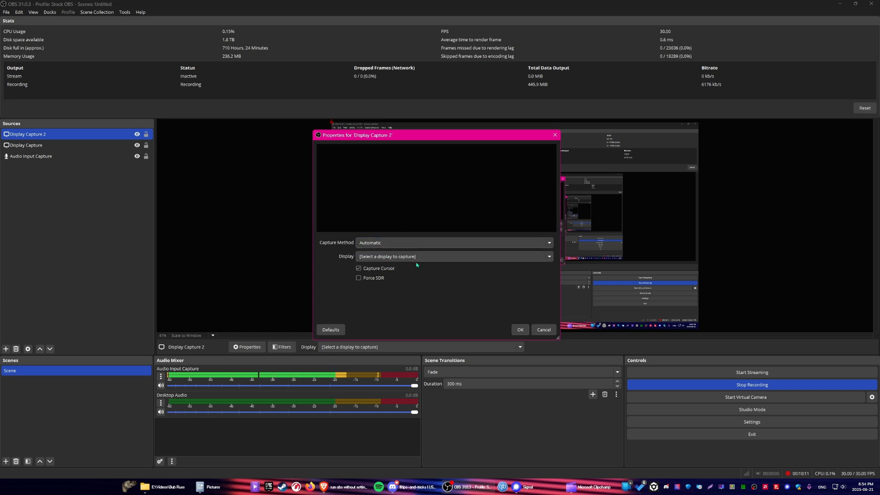
click(548, 258)
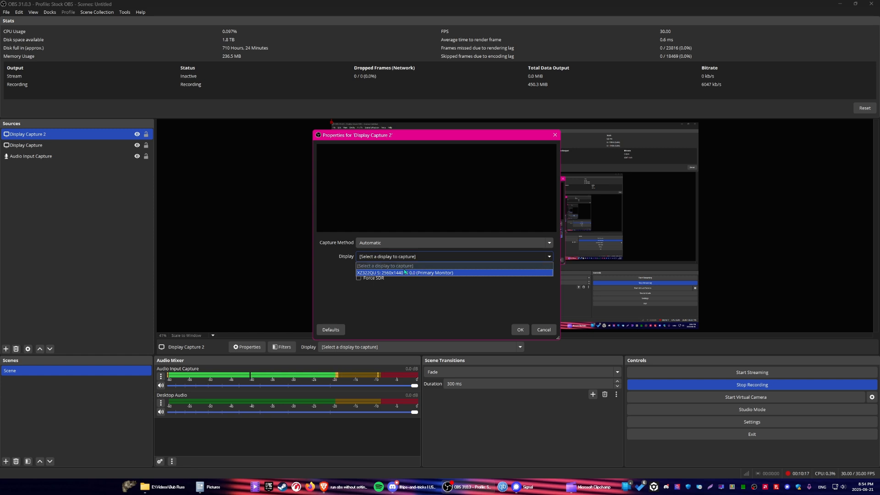
click(385, 289)
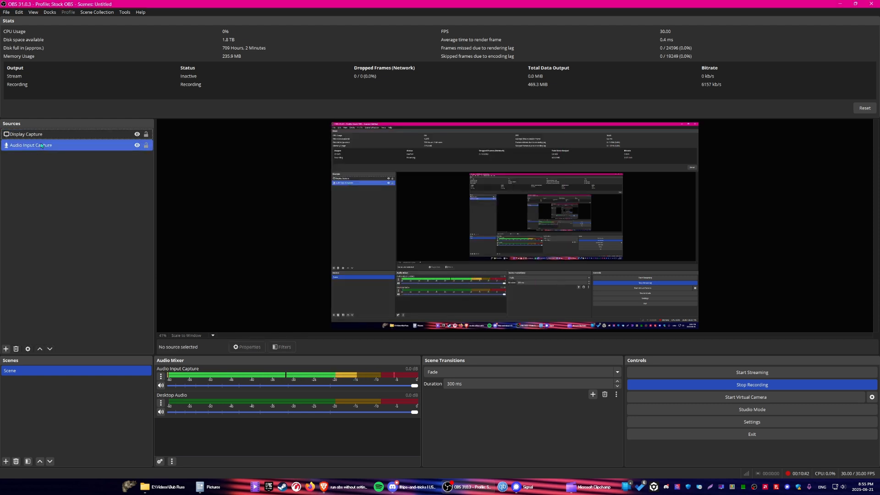
Add a new Audio Output Capture source that uses the Realtek Digital Output (Realtek(R) Audio) device
click(40, 138)
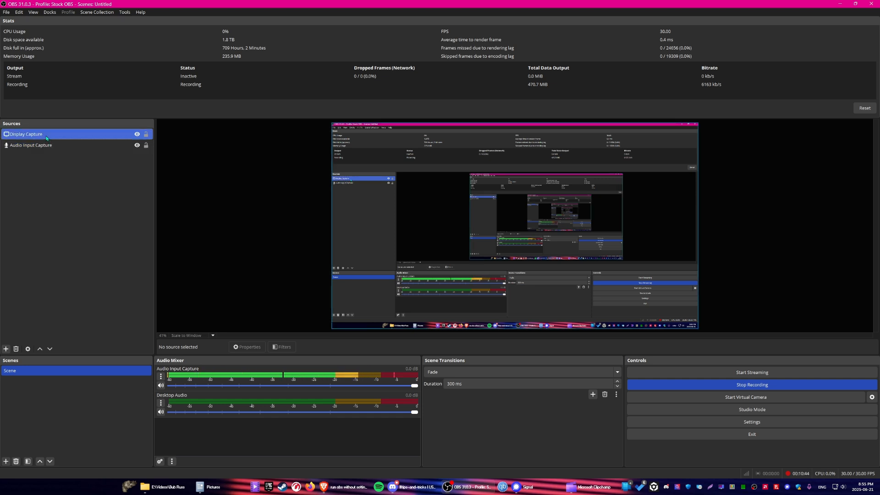
click(27, 257)
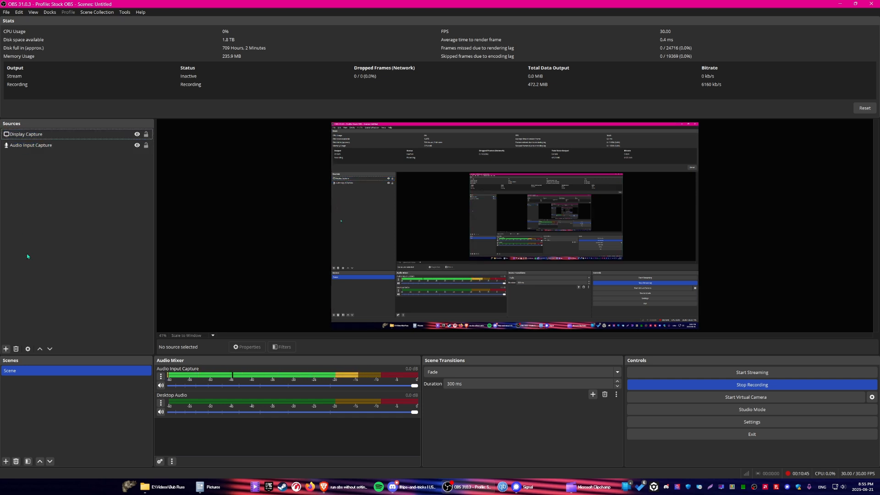
click(6, 349)
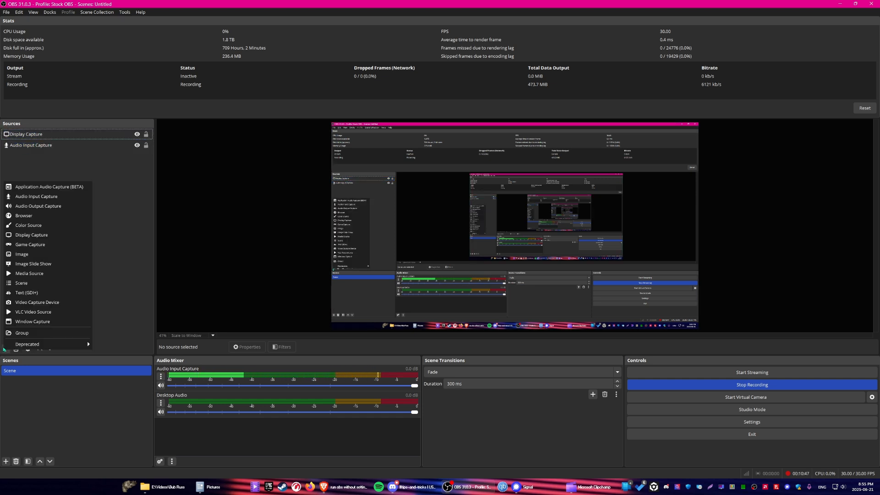
click(49, 206)
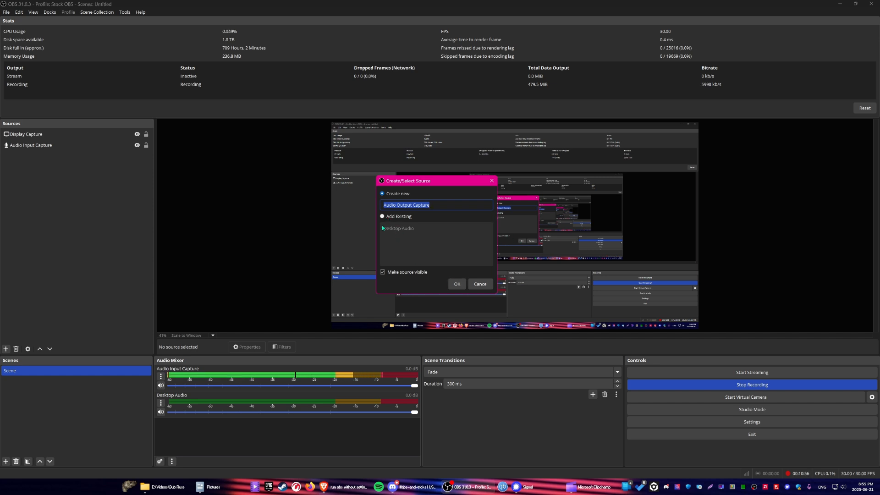
click(457, 283)
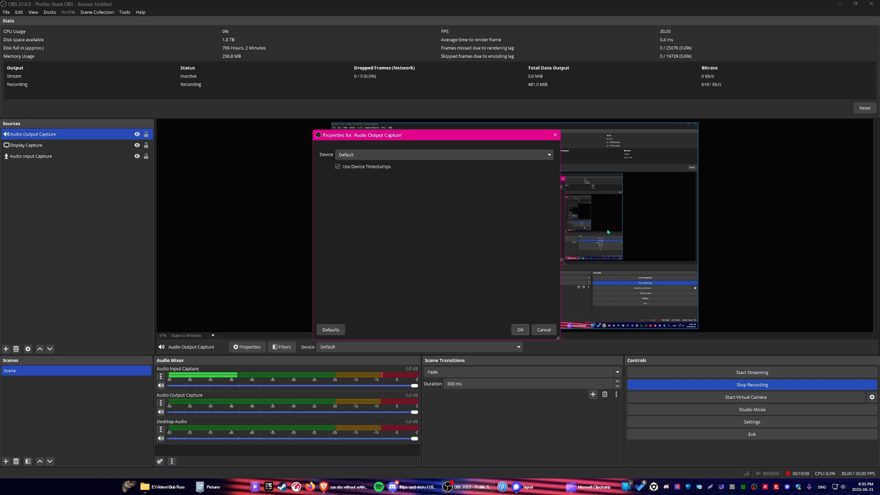
click(382, 154)
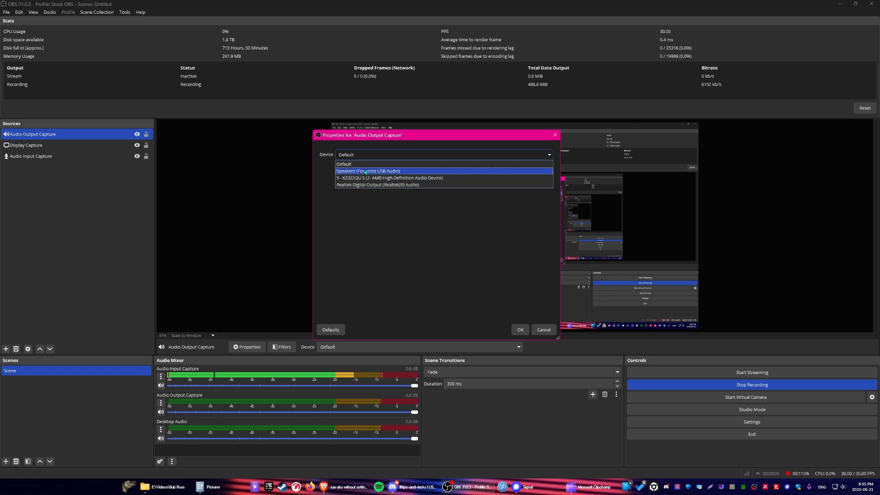
click(364, 184)
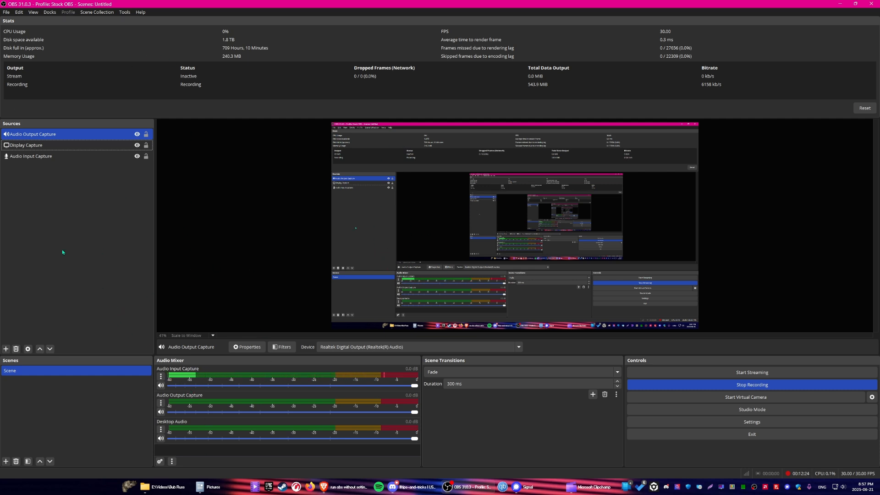
Mute the Desktop Audio channel and hide it from the audio mixer
click(161, 439)
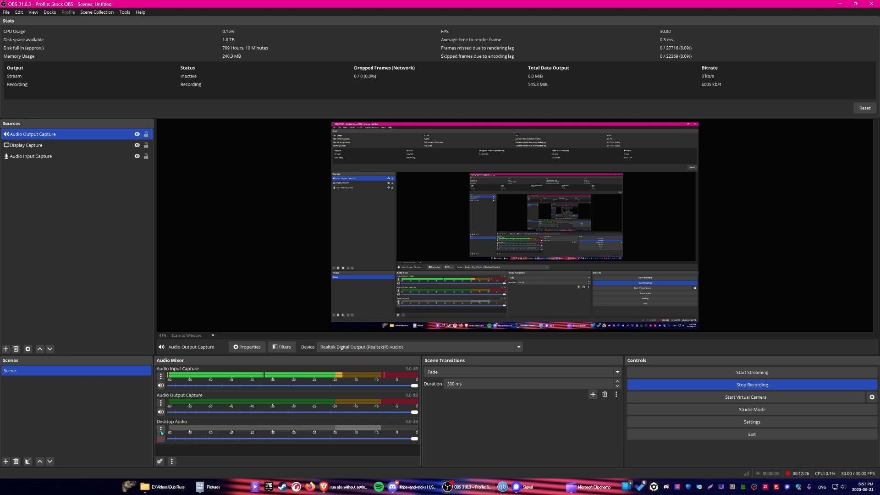
click(161, 429)
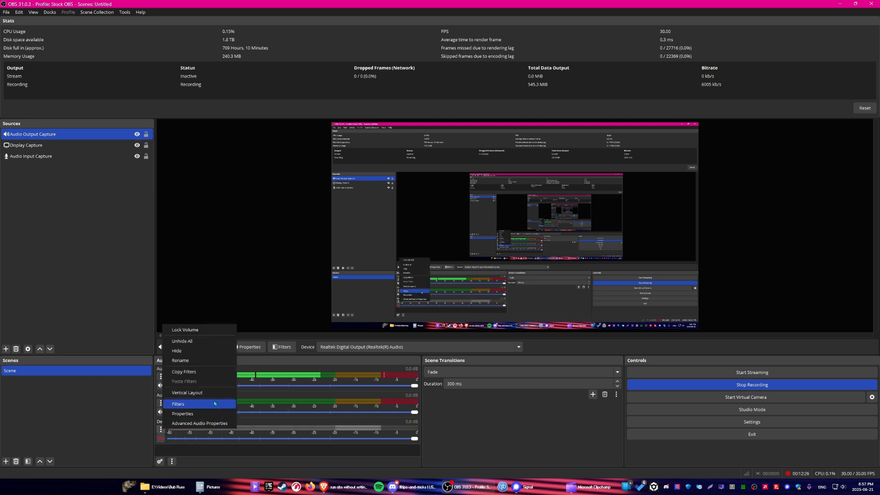
click(183, 352)
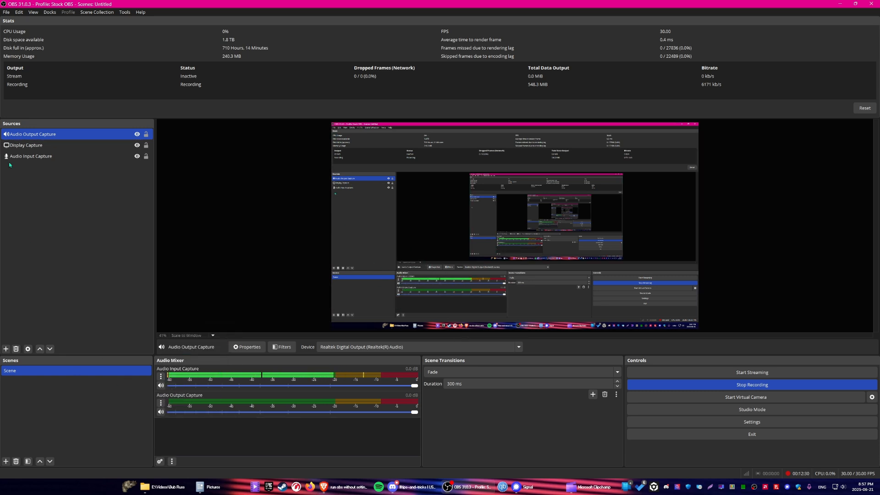
Add a Compressor filter to Audio Output Capture with a 5.00:1 ratio and check its sidechain source choices
click(161, 403)
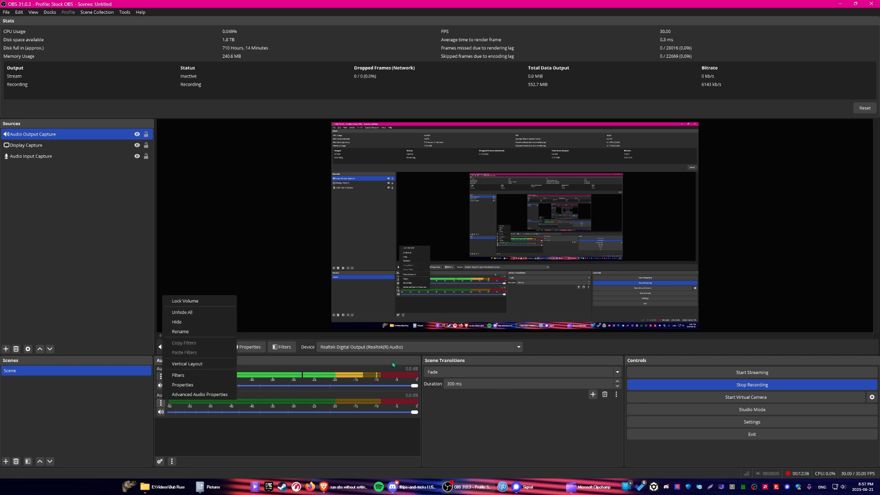
click(178, 375)
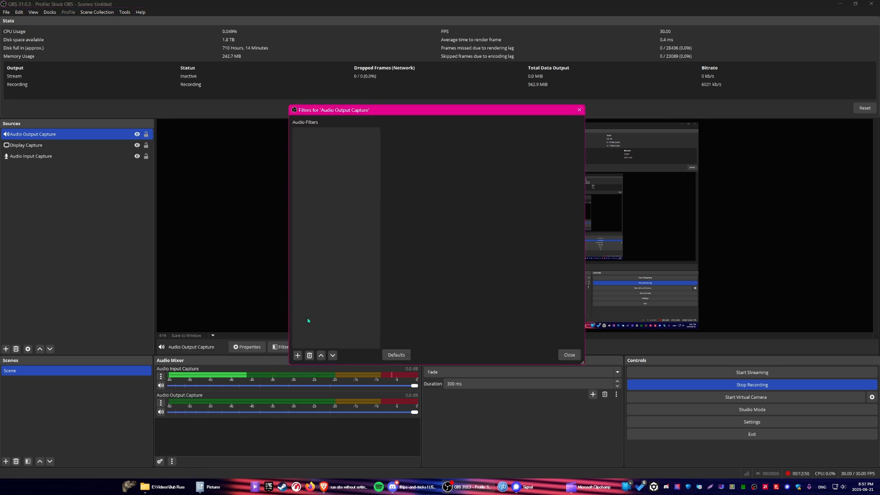
click(297, 355)
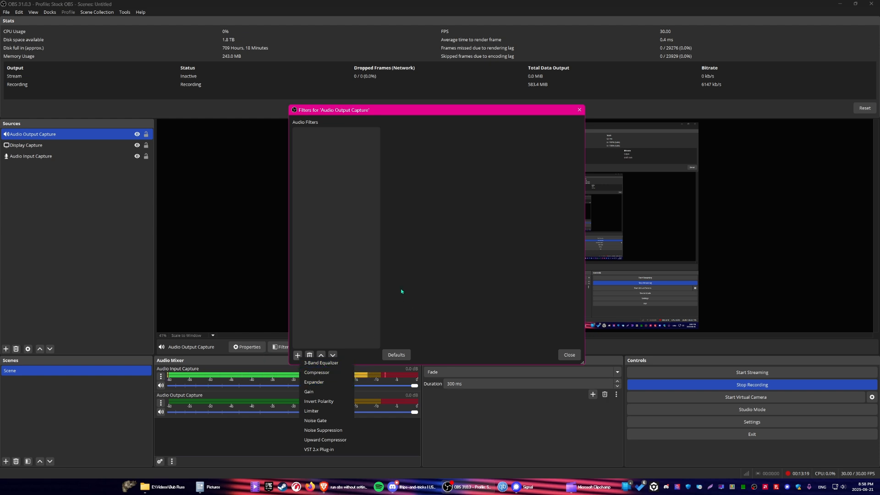
click(317, 376)
click(419, 249)
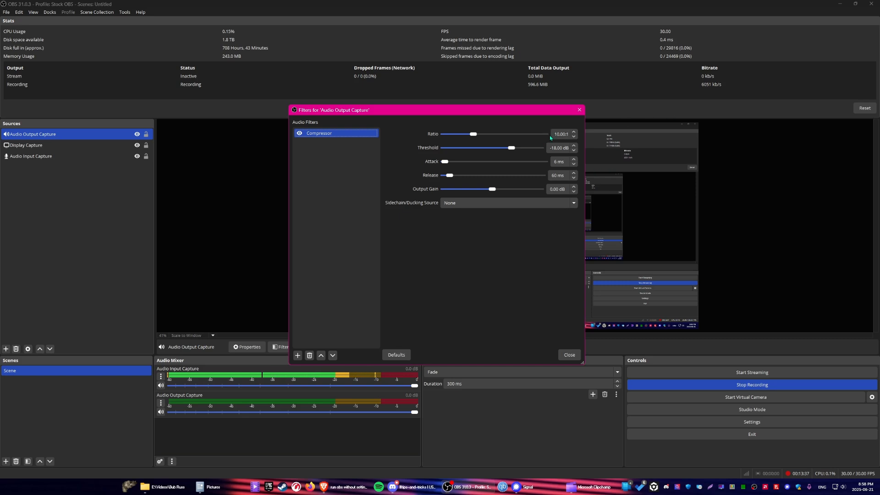
click(472, 135)
drag(472, 134, 455, 132)
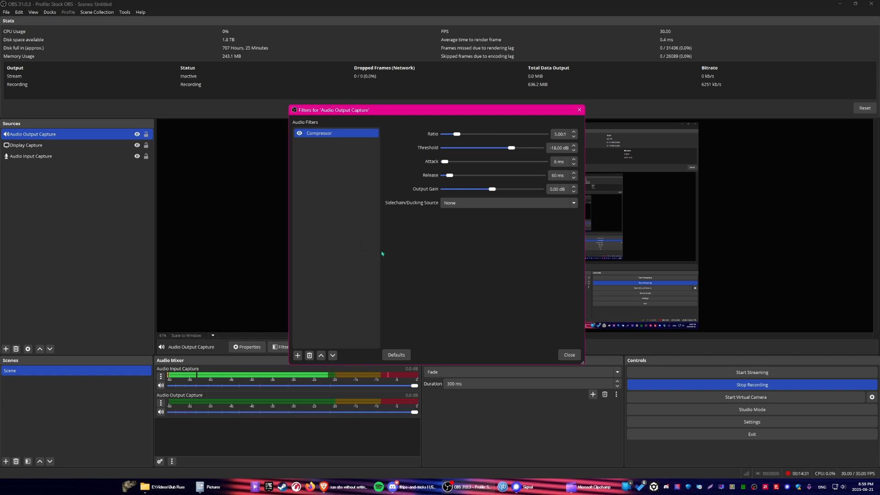
click(482, 202)
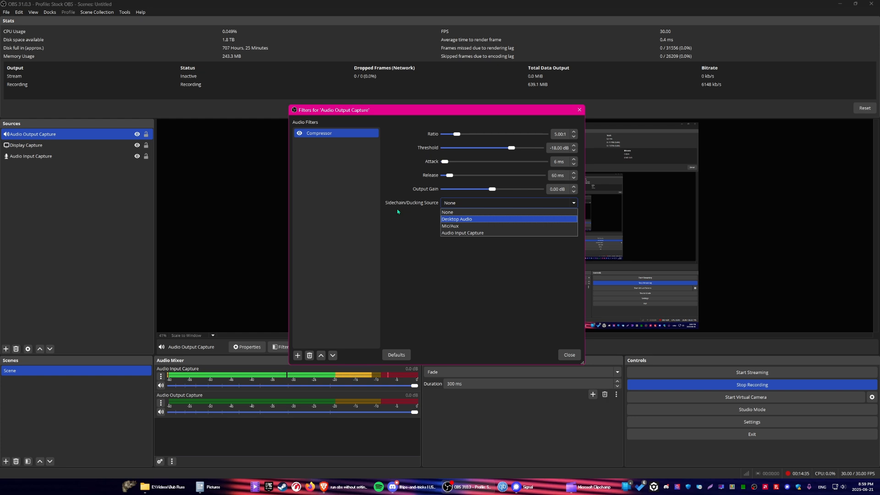
click(572, 356)
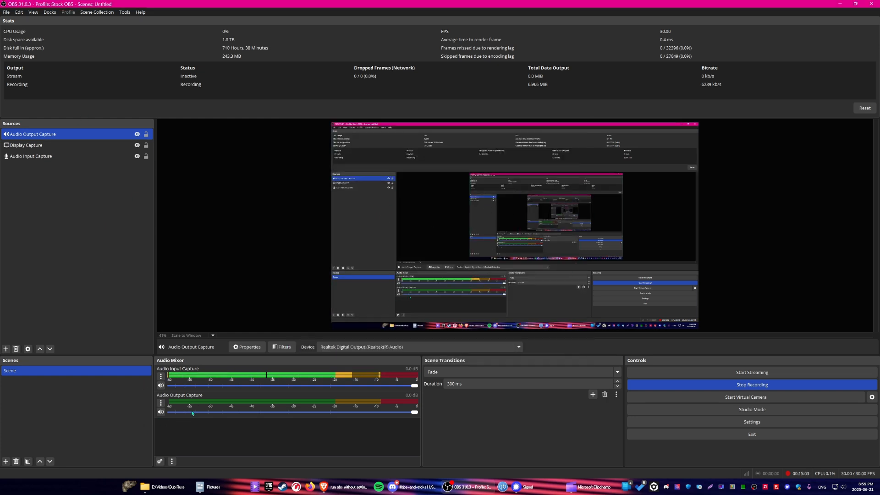
Set the sidechain/ducking source of the Audio Input Capture's Compressor filter to Audio Output Capture
click(160, 376)
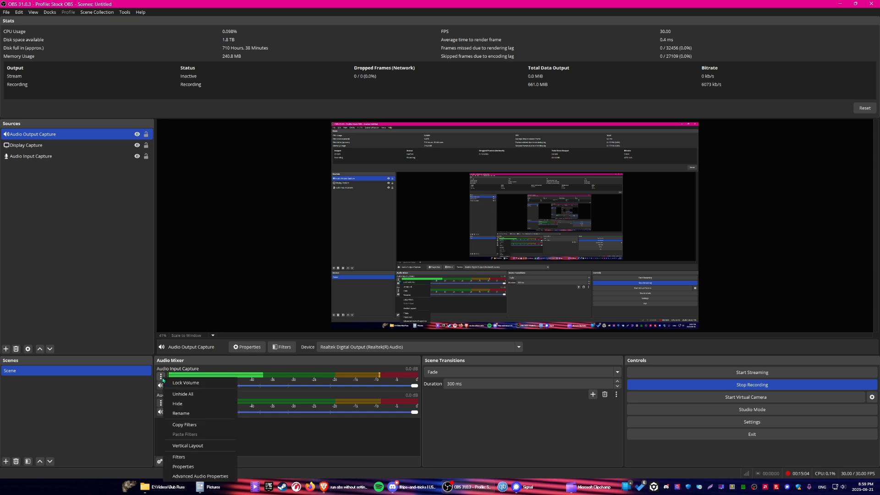
click(181, 458)
click(467, 206)
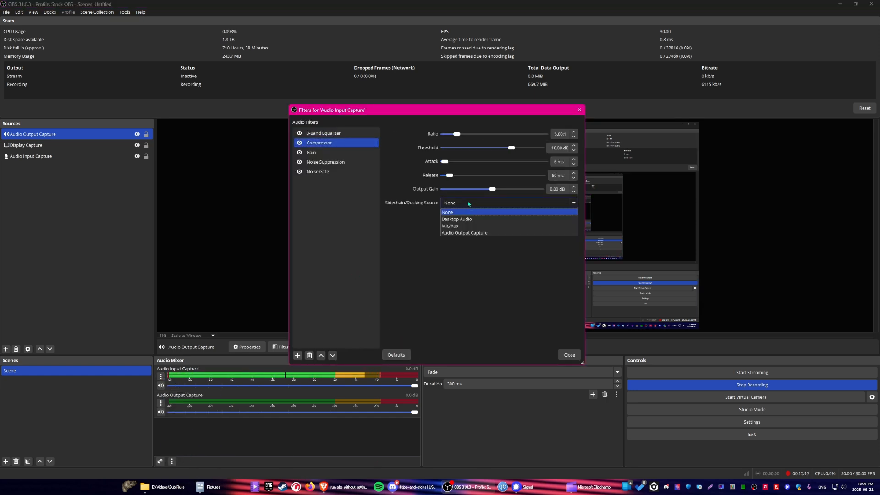
click(462, 233)
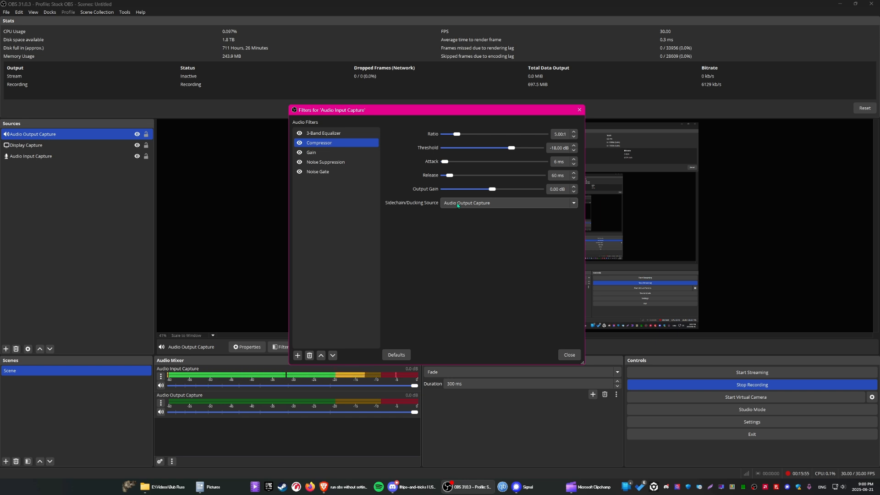
click(569, 355)
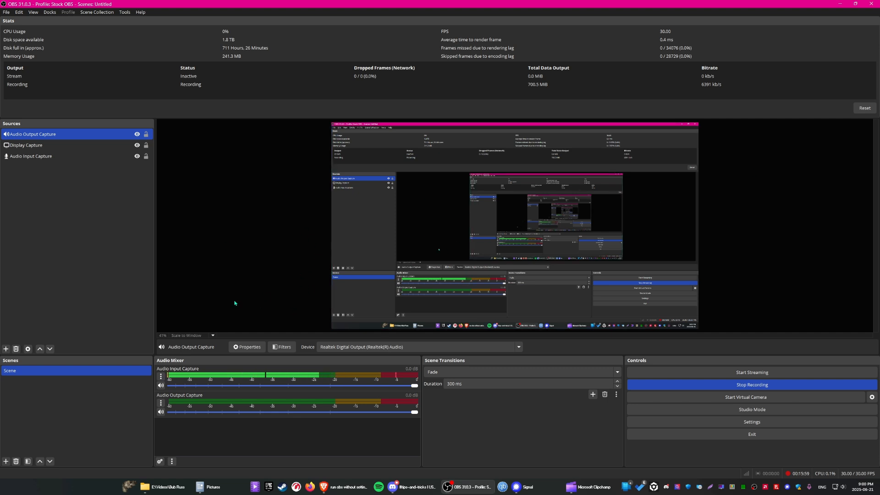
click(48, 156)
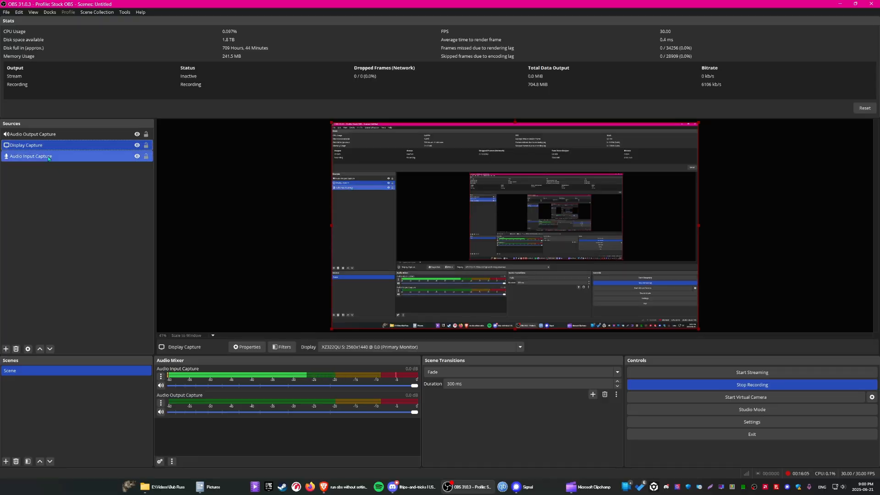
key(Up)
key(Up)
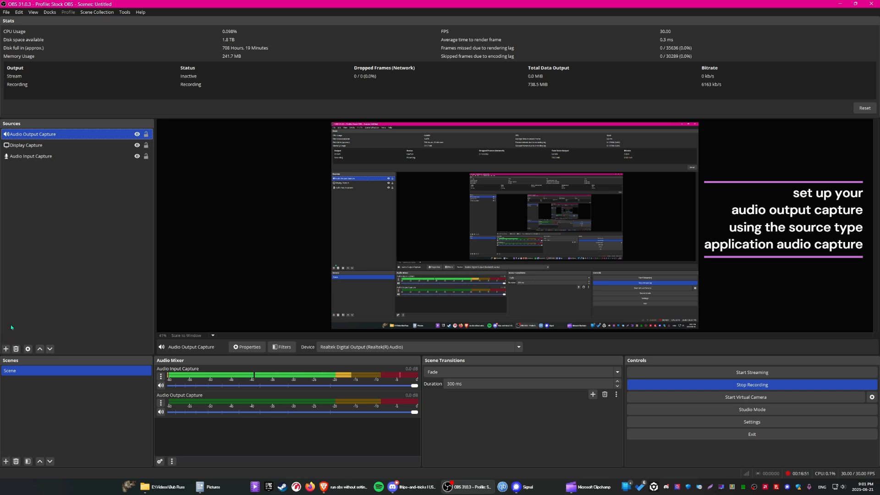
click(6, 348)
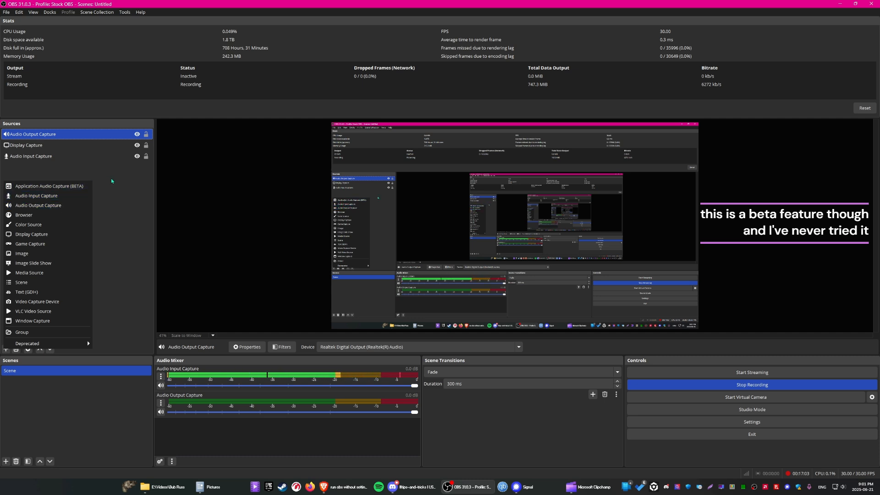
click(257, 200)
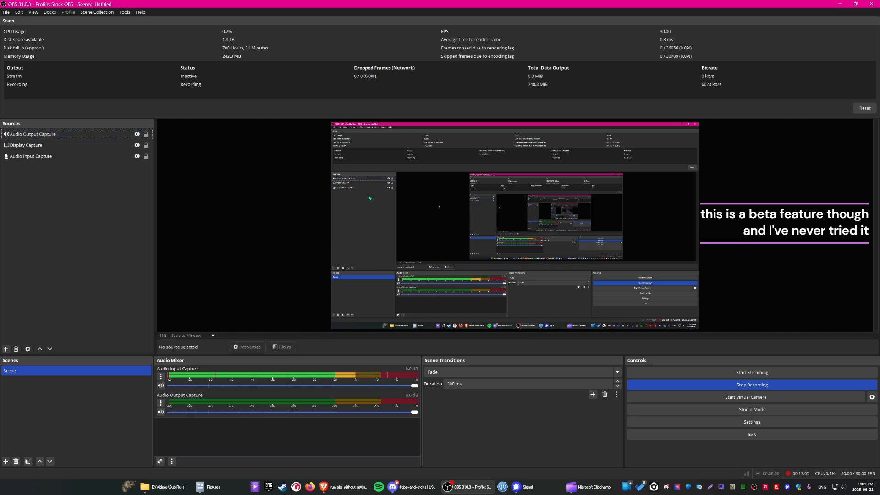
Restart the recording and show the folder of saved recordings
click(752, 384)
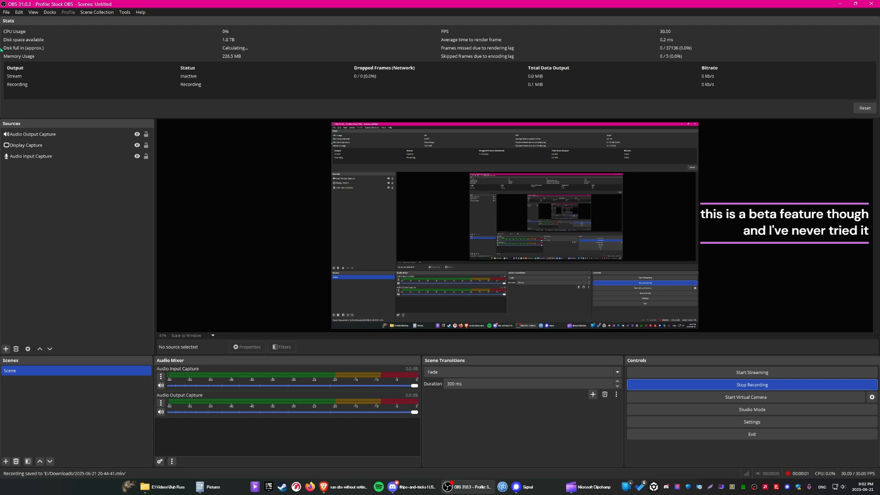
click(6, 13)
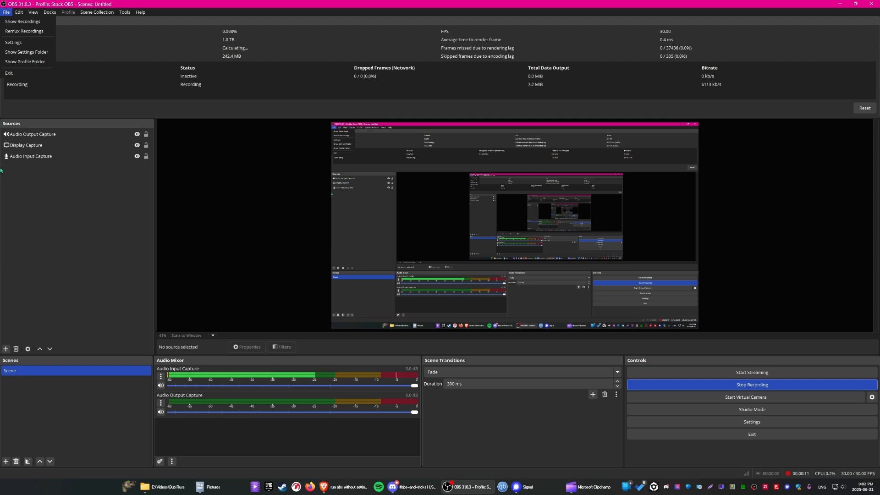
click(21, 21)
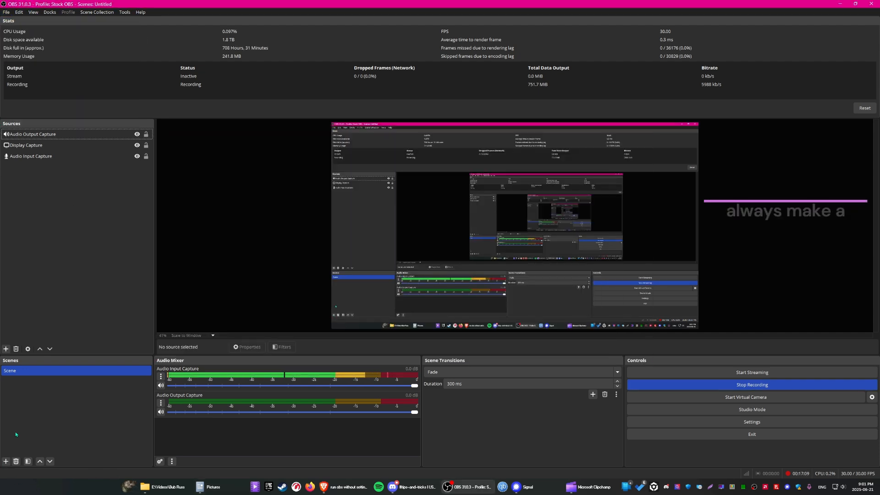